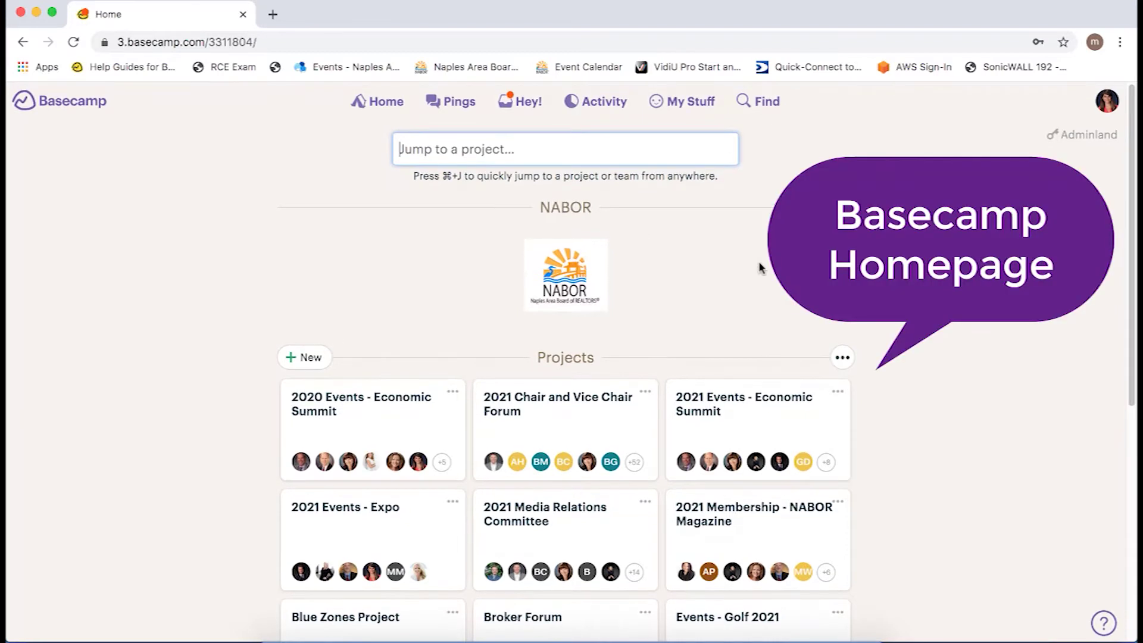
- Scroll the Projects grid to the YPN Committee 2021 card and open that project
{"action": "scroll", "coordinate": [980, 365], "scroll_direction": "down", "scroll_amount": 3}
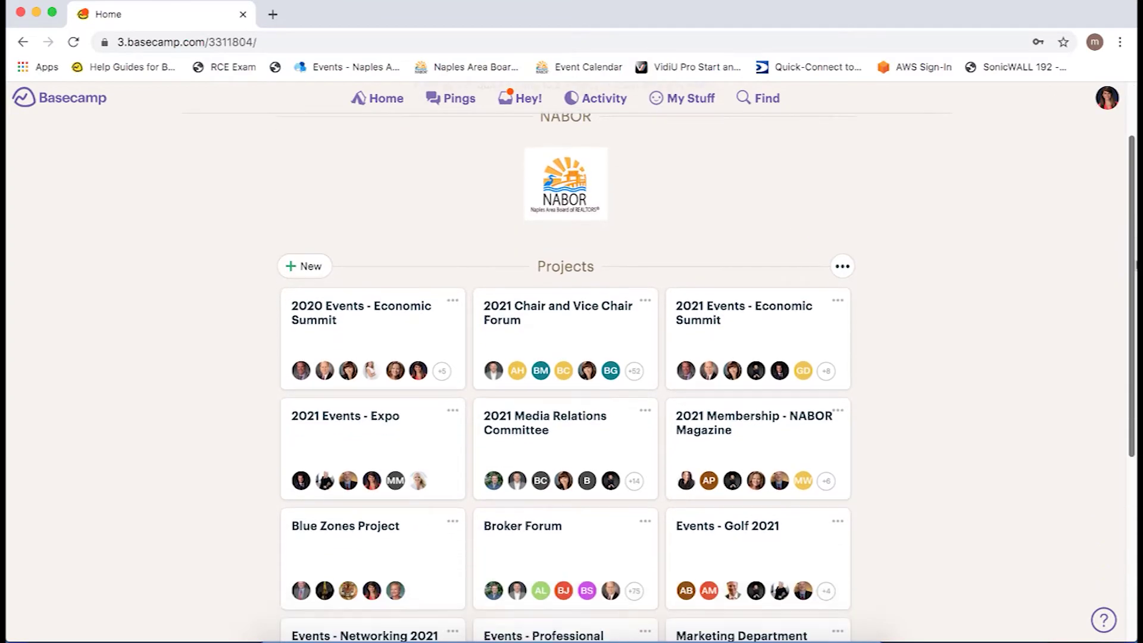
{"action": "left_click_drag", "start_coordinate": [1133, 285], "coordinate": [1132, 417]}
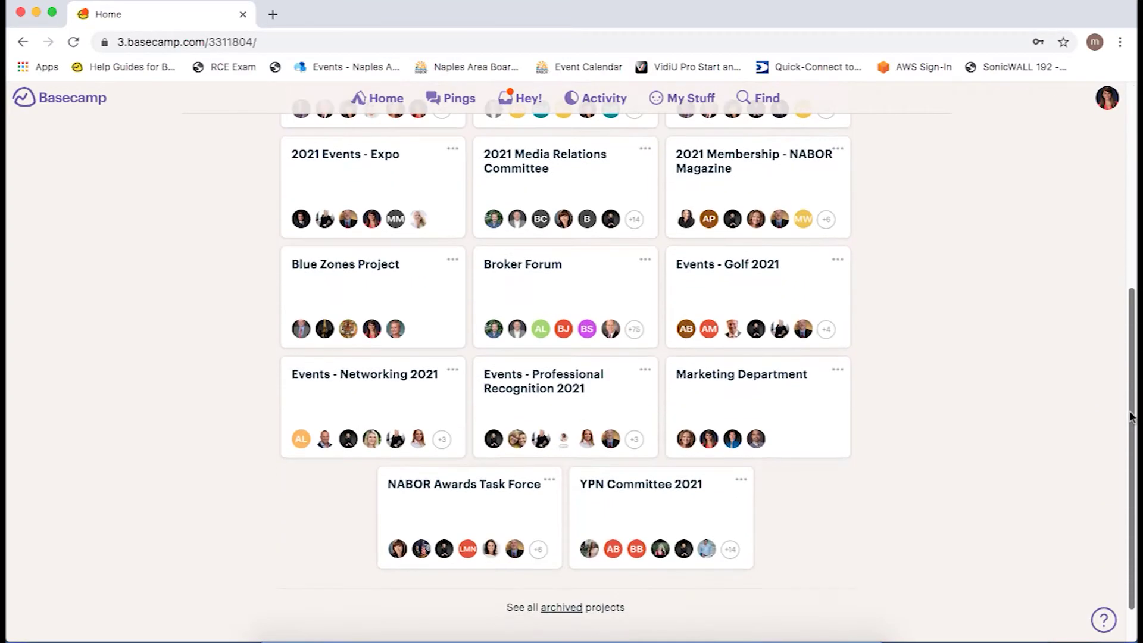
{"action": "left_click", "coordinate": [640, 559]}
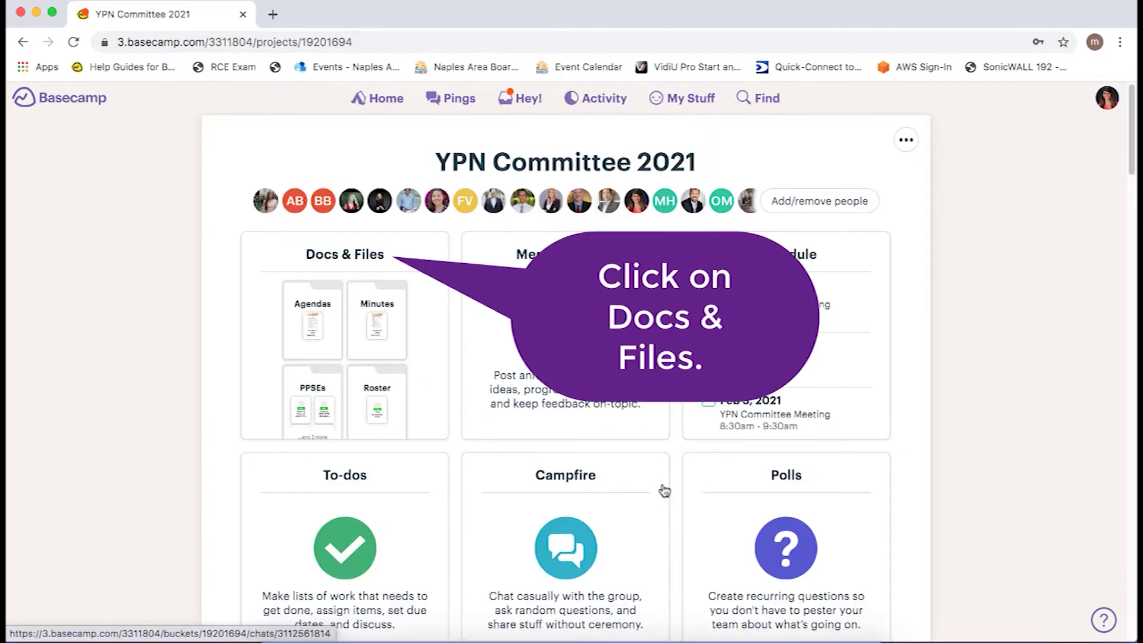
- Download 01.06.21 YPN Agenda.pdf from the Docs & Files Agendas folder
{"action": "left_click", "coordinate": [357, 260]}
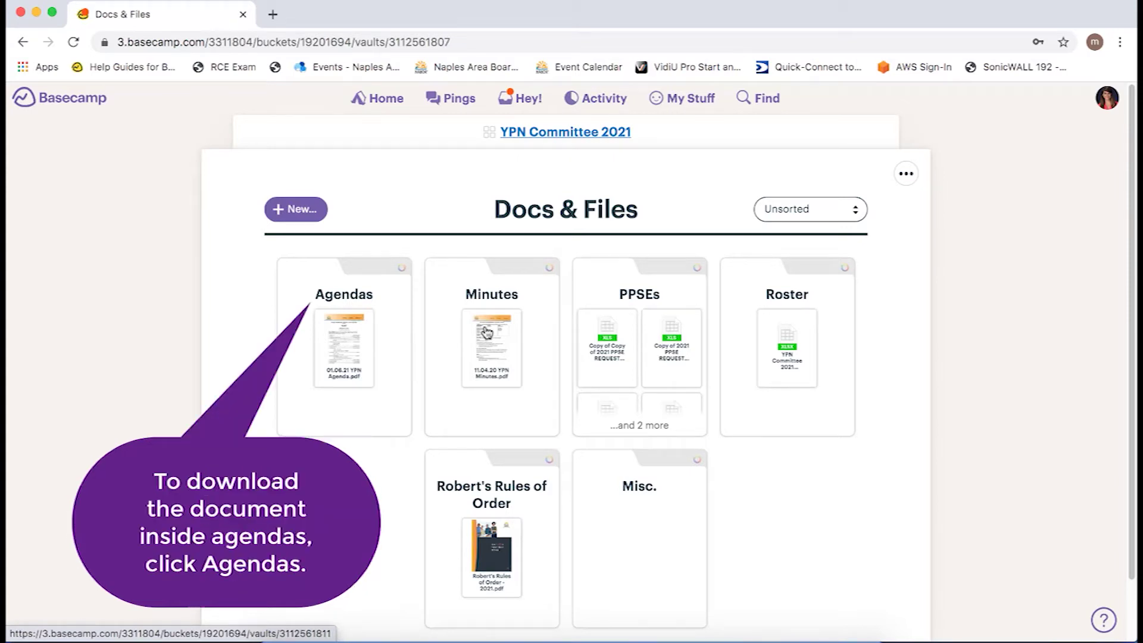
{"action": "left_click", "coordinate": [359, 303]}
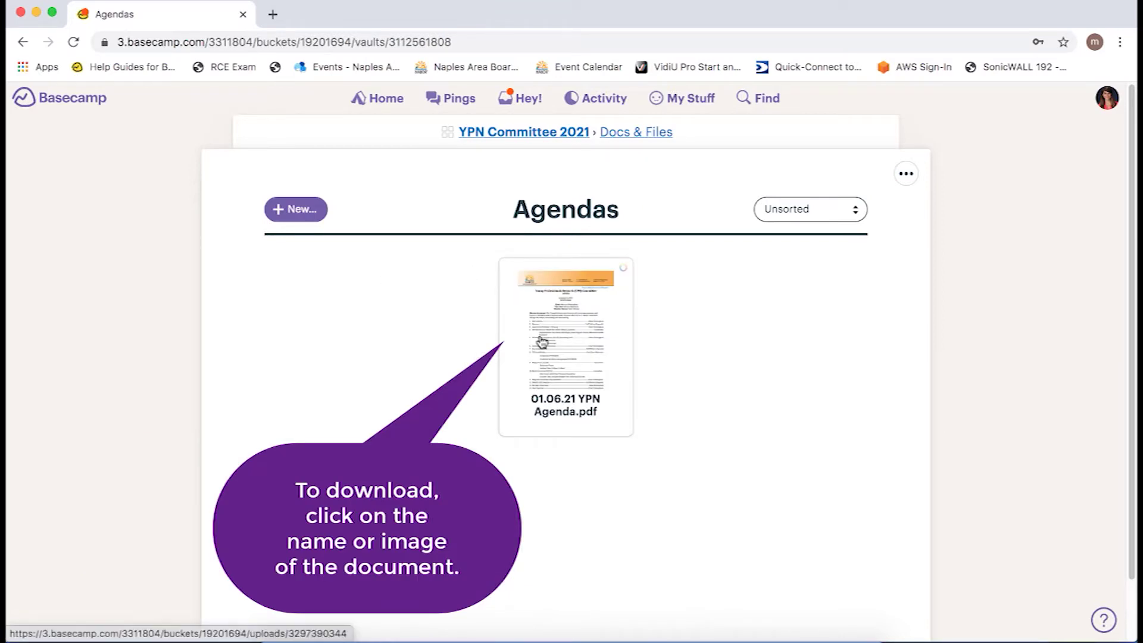
{"action": "left_click", "coordinate": [542, 341]}
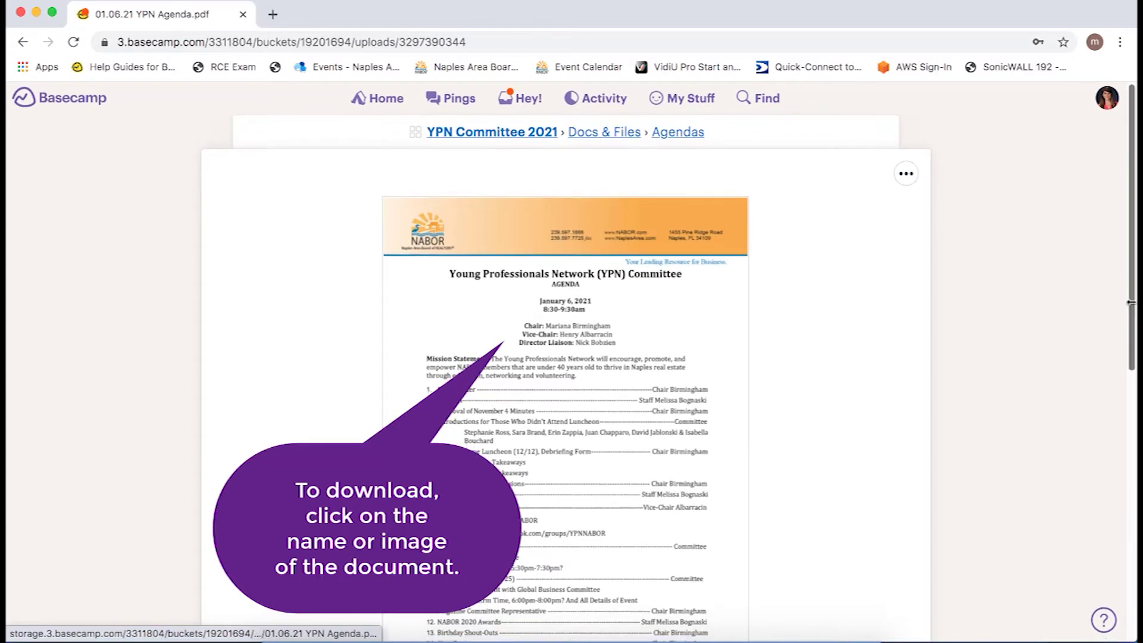
{"action": "scroll", "coordinate": [1131, 302], "scroll_direction": "down", "scroll_amount": 5}
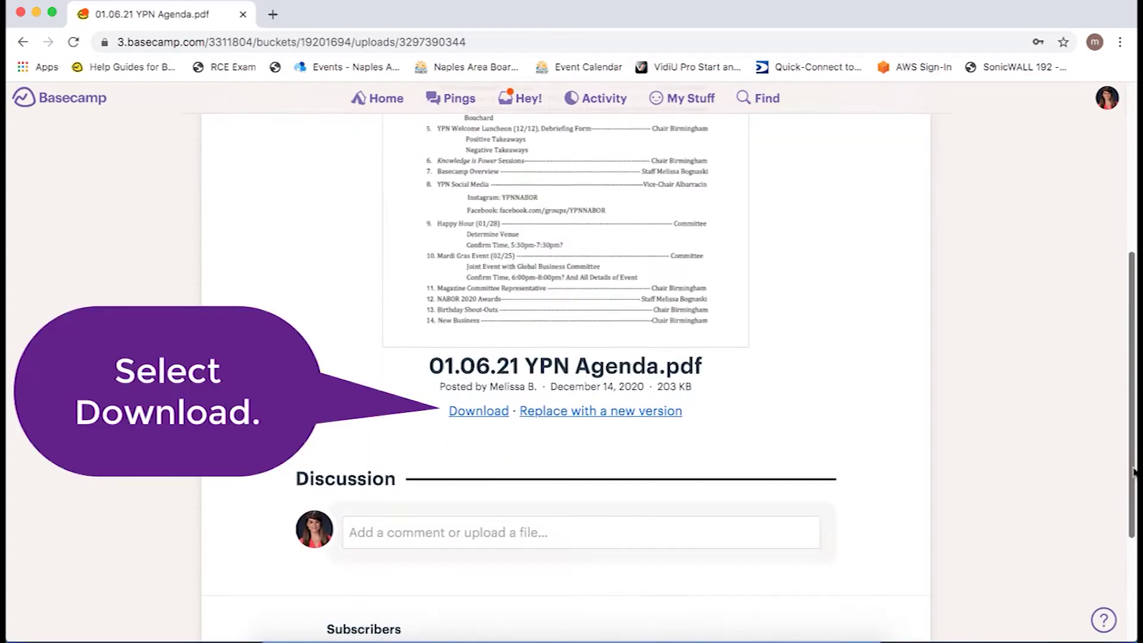
{"action": "left_click", "coordinate": [479, 408]}
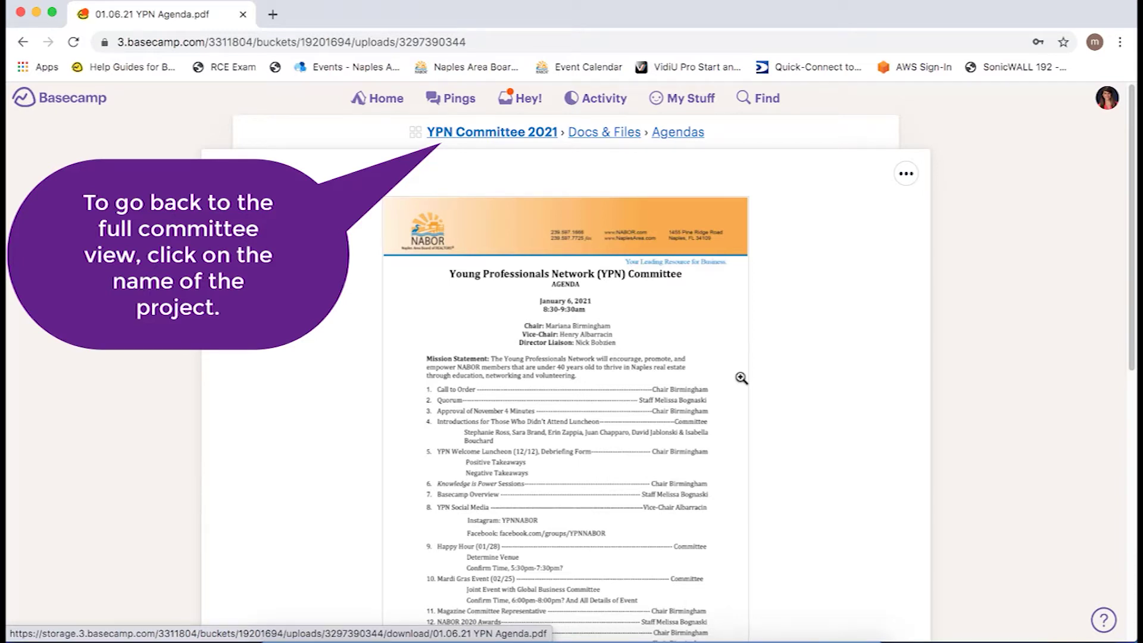
{"action": "left_click", "coordinate": [502, 136]}
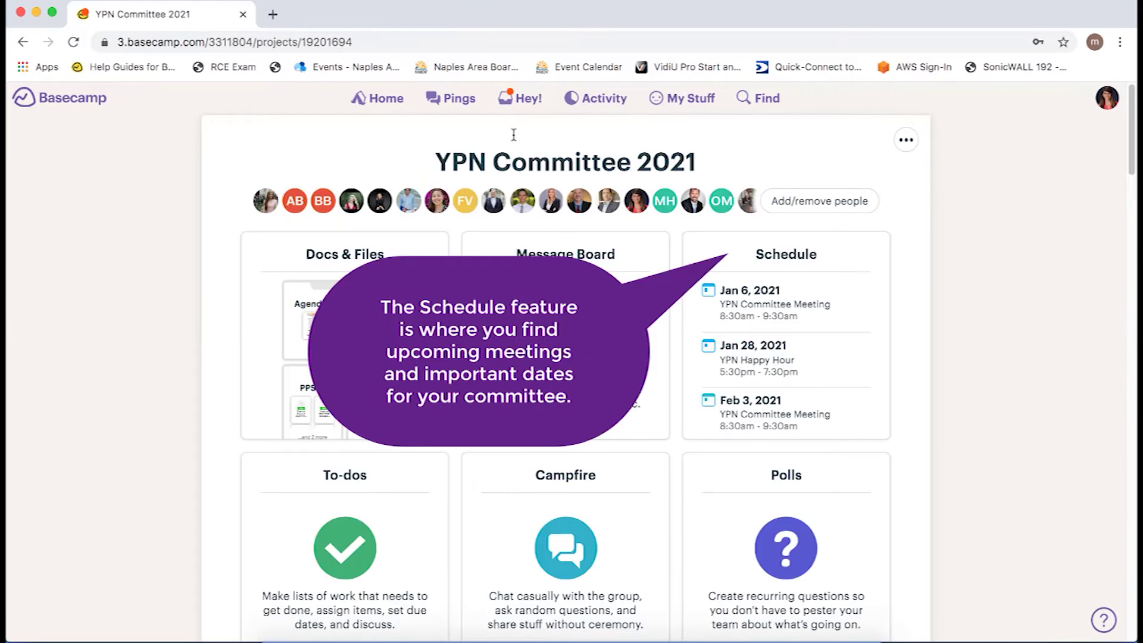
- Open the project Schedule and then the Jan 6, 2021 YPN Committee Meeting event
{"action": "left_click", "coordinate": [753, 273]}
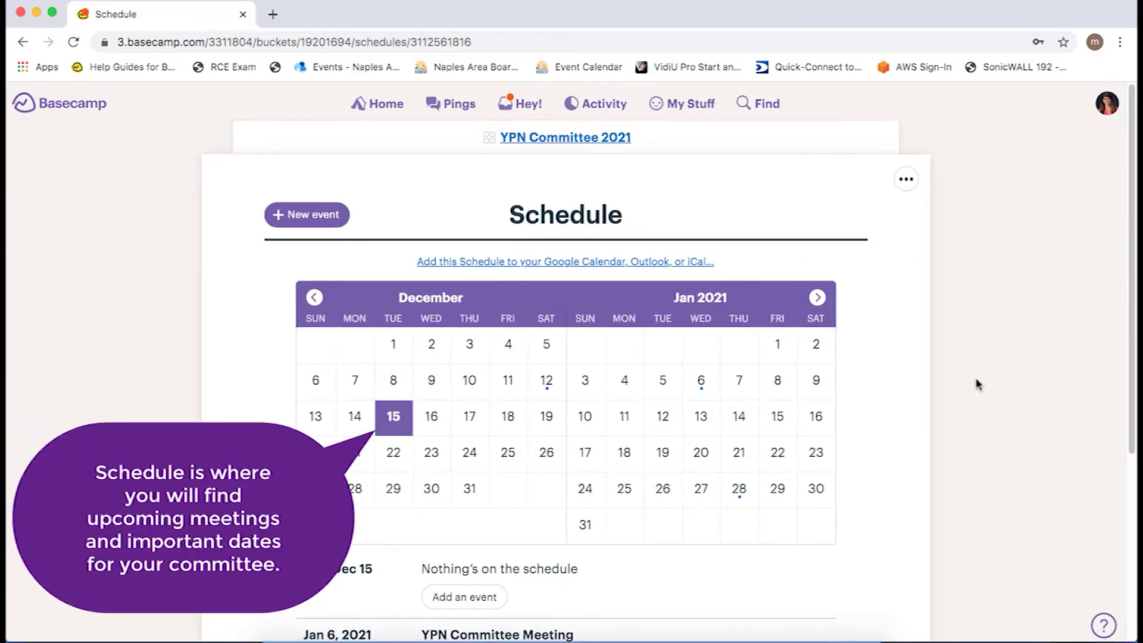
{"action": "scroll", "coordinate": [977, 384], "scroll_direction": "down", "scroll_amount": 5}
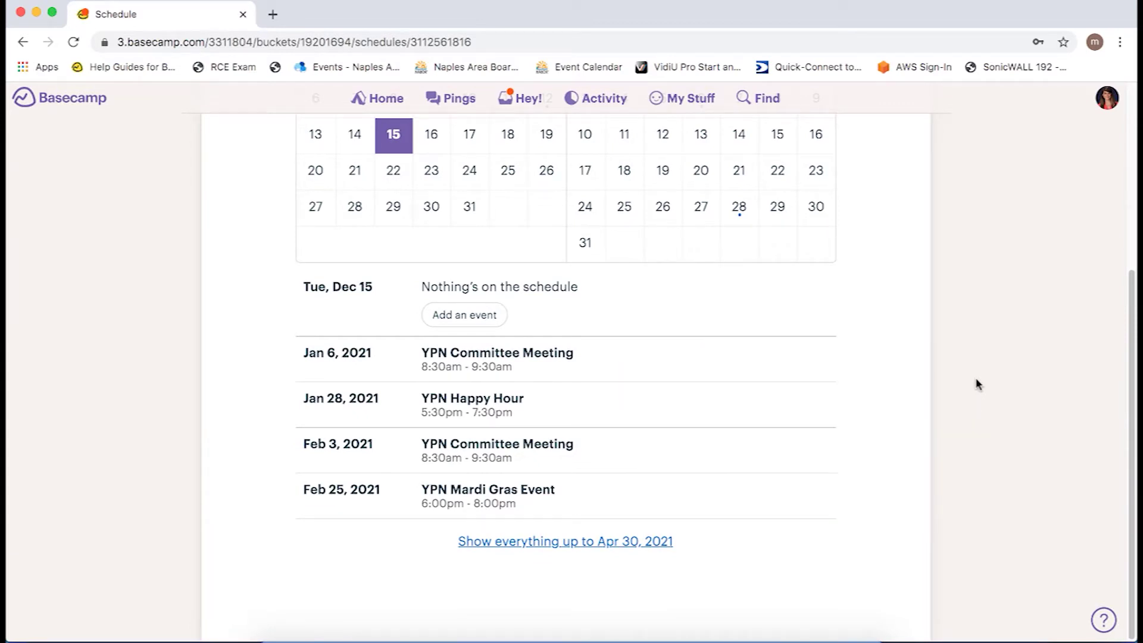
{"action": "left_click", "coordinate": [540, 354]}
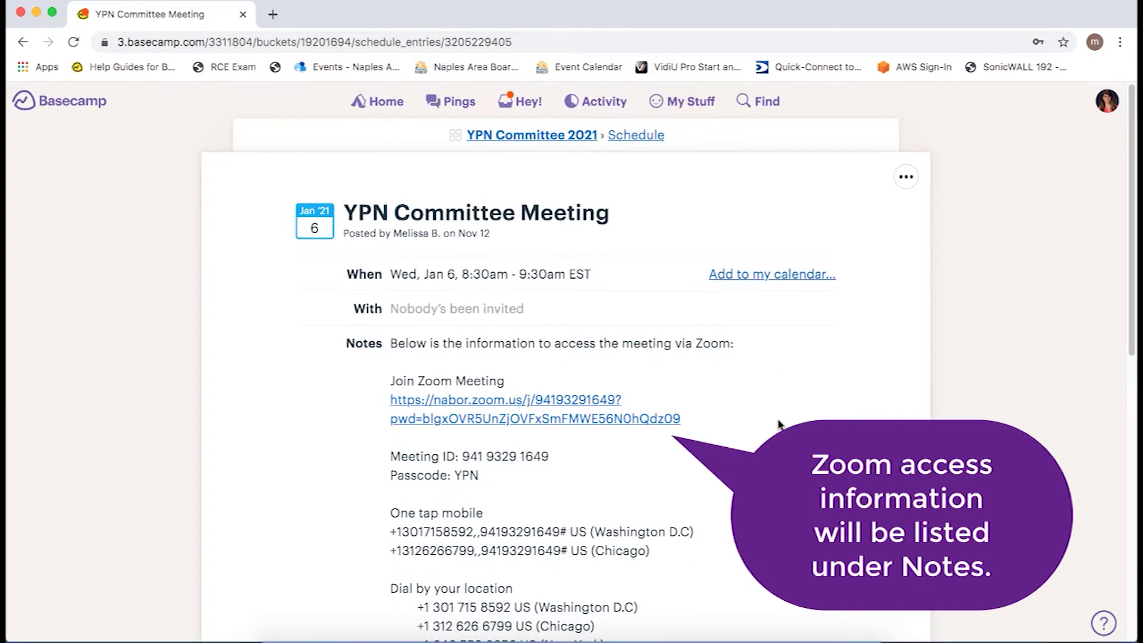
- Read the meeting's Zoom notes, then choose to add the Schedule to Google Calendar, Outlook or iCal
{"action": "scroll", "coordinate": [779, 424], "scroll_direction": "down", "scroll_amount": 3}
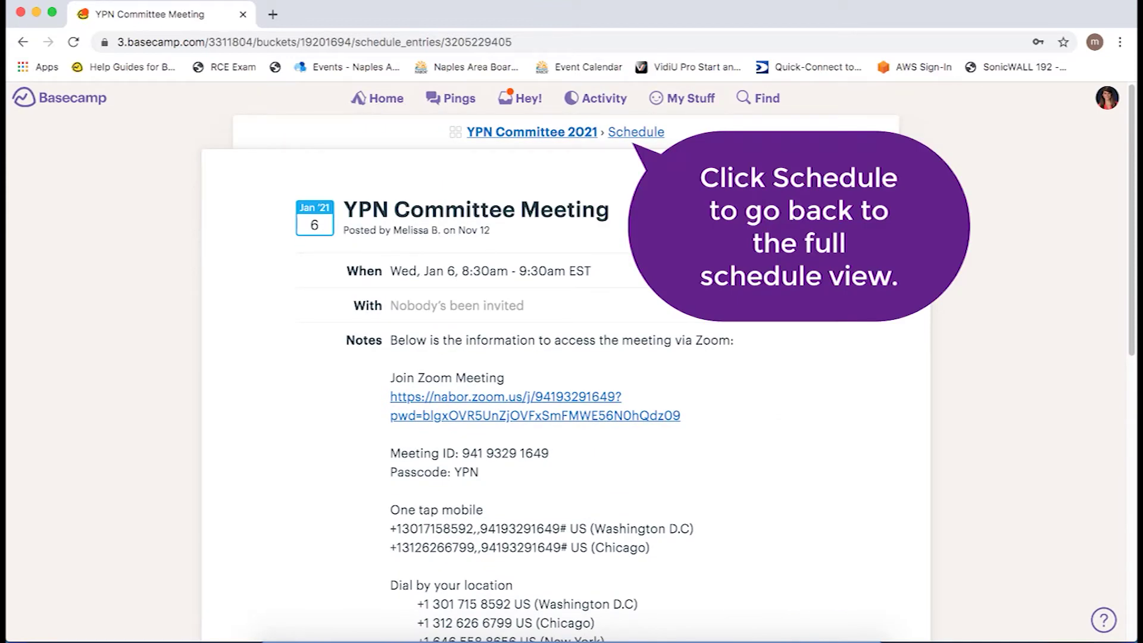
{"action": "left_click", "coordinate": [636, 132]}
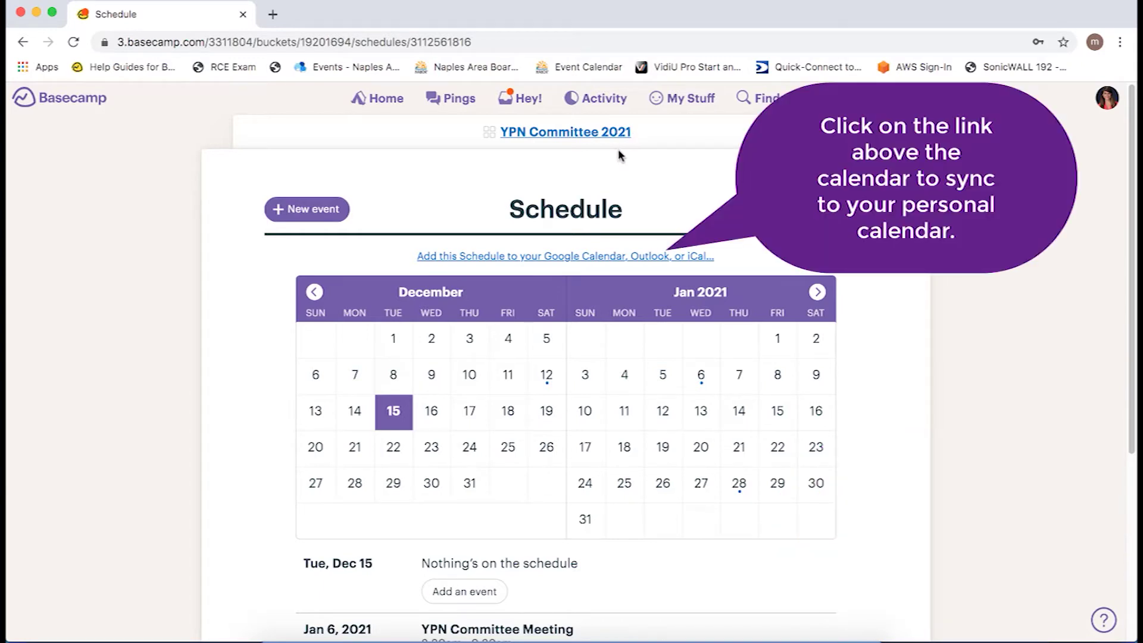
{"action": "left_click", "coordinate": [550, 264]}
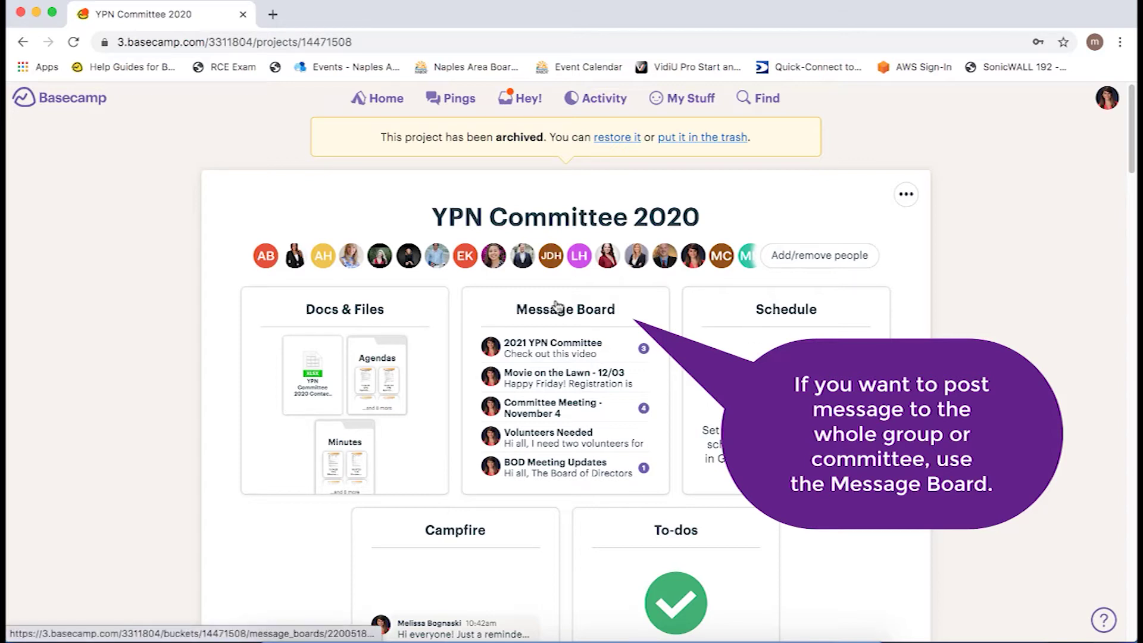
- Open the YPN Committee 2020 Message Board and read the YPN Volunteer Event post
{"action": "left_click", "coordinate": [565, 321]}
{"action": "scroll", "coordinate": [676, 430], "scroll_direction": "down", "scroll_amount": 2}
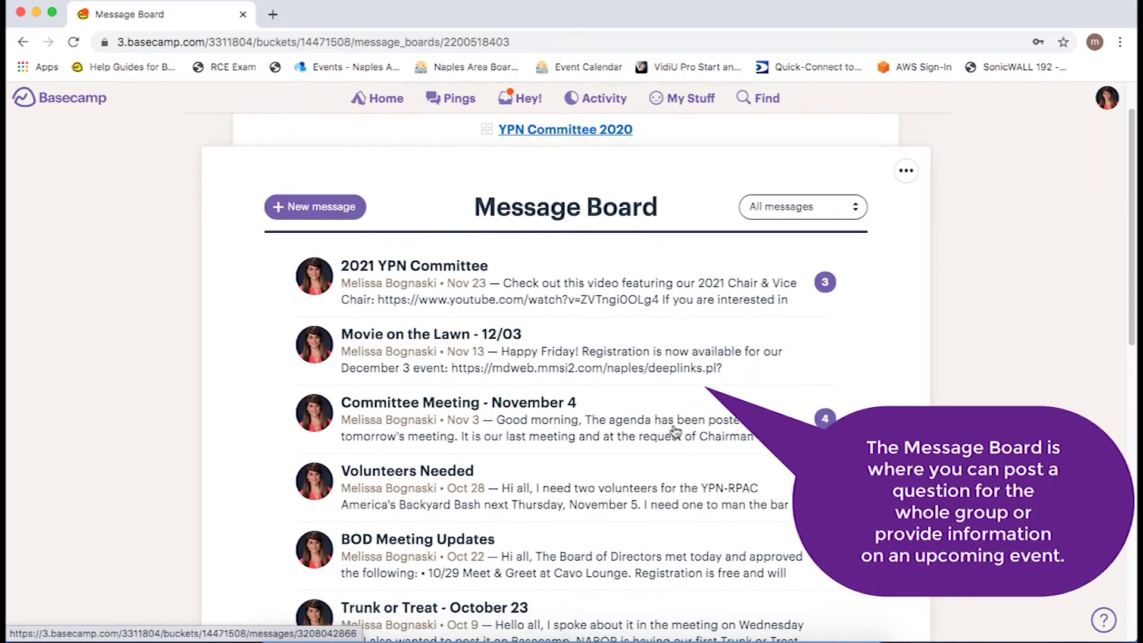
{"action": "scroll", "coordinate": [676, 432], "scroll_direction": "down", "scroll_amount": 2}
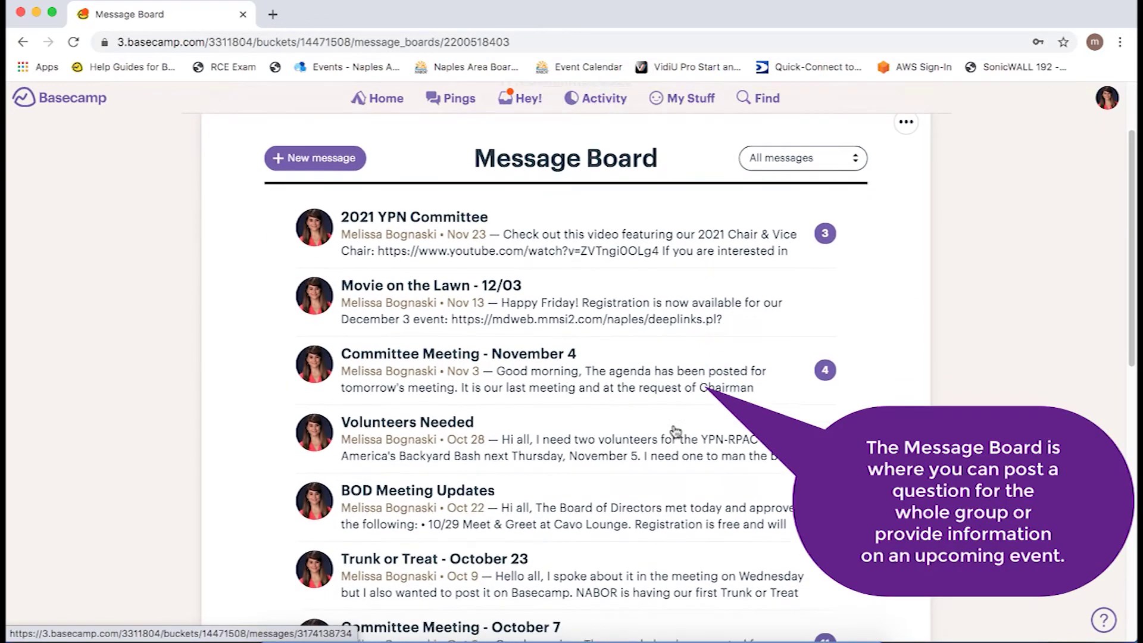
{"action": "scroll", "coordinate": [676, 430], "scroll_direction": "down", "scroll_amount": 3}
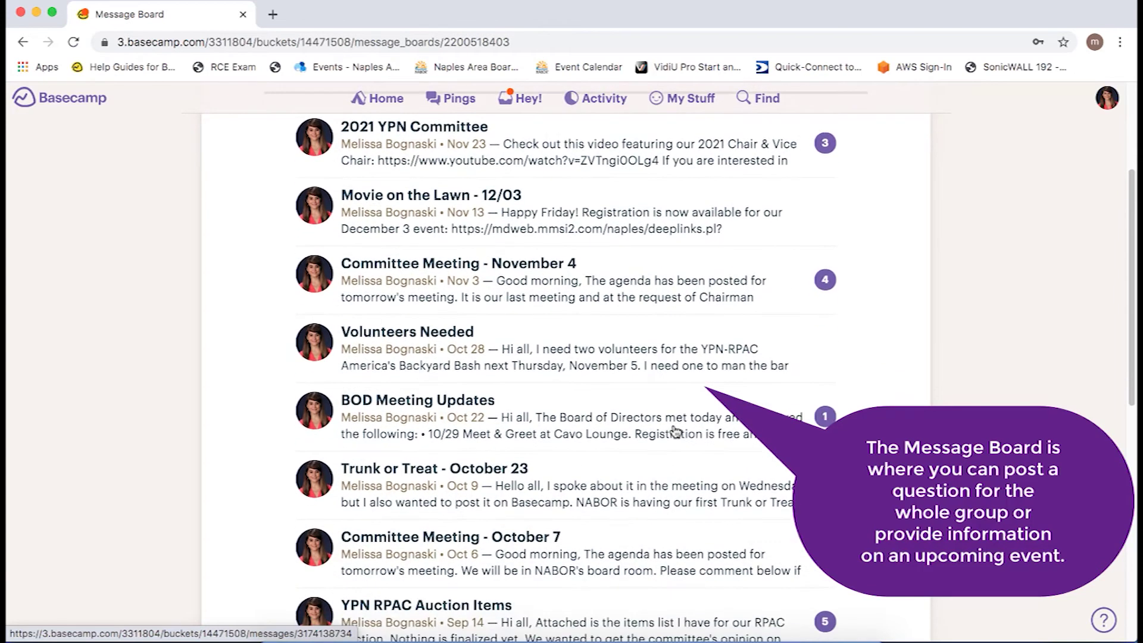
{"action": "scroll", "coordinate": [676, 430], "scroll_direction": "down", "scroll_amount": 2}
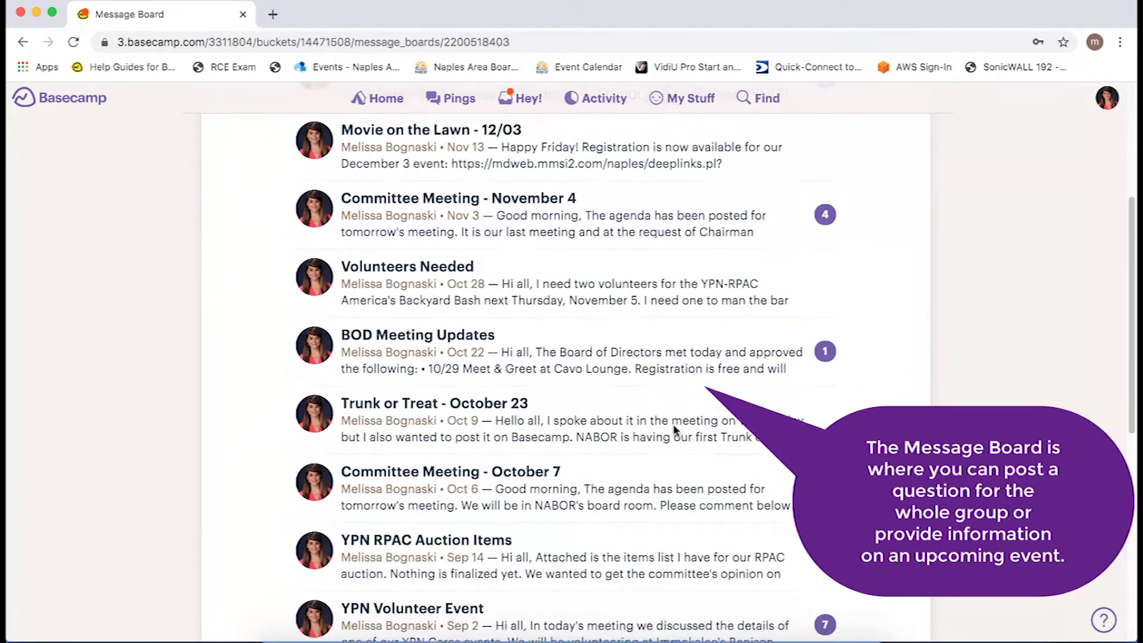
{"action": "scroll", "coordinate": [675, 430], "scroll_direction": "down", "scroll_amount": 4}
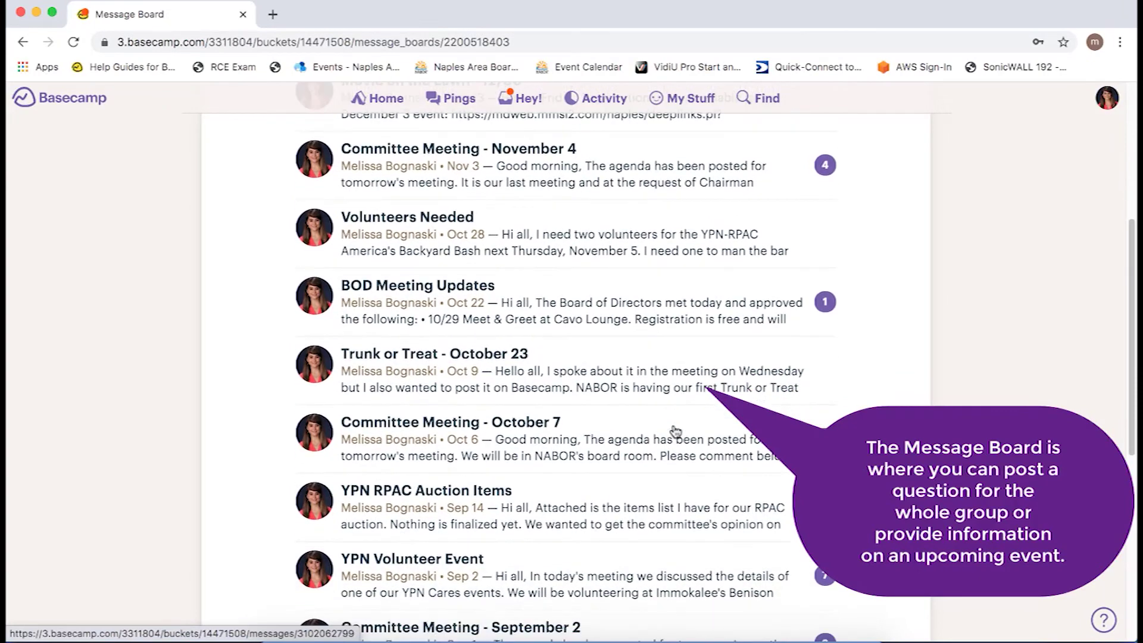
{"action": "left_click", "coordinate": [461, 505]}
{"action": "scroll", "coordinate": [462, 509], "scroll_direction": "down", "scroll_amount": 3}
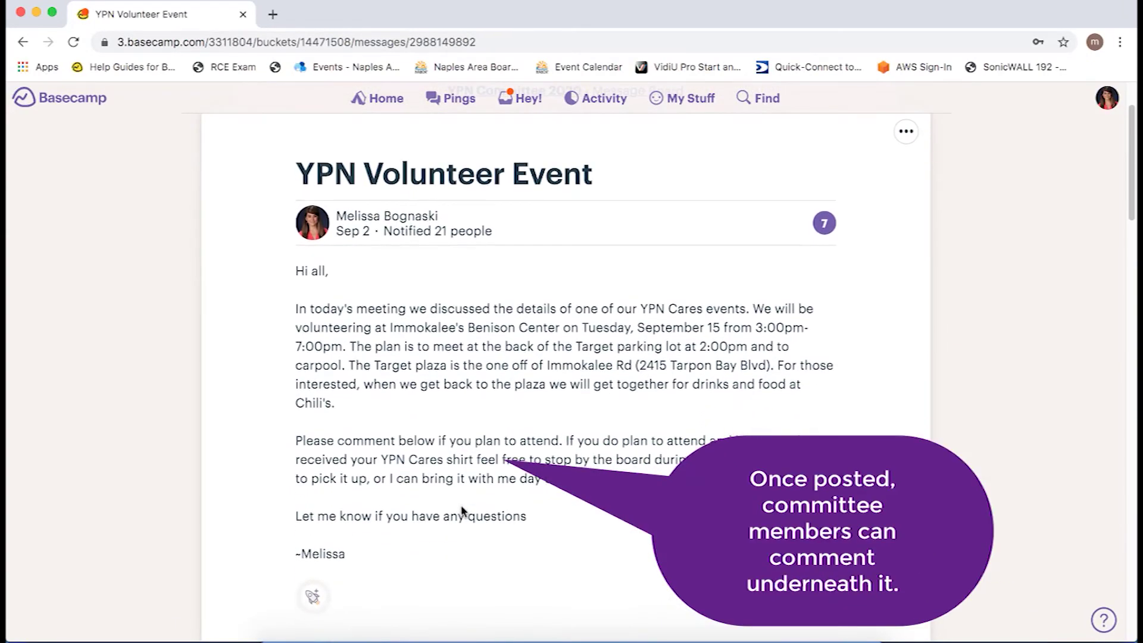
{"action": "scroll", "coordinate": [462, 507], "scroll_direction": "down", "scroll_amount": 6}
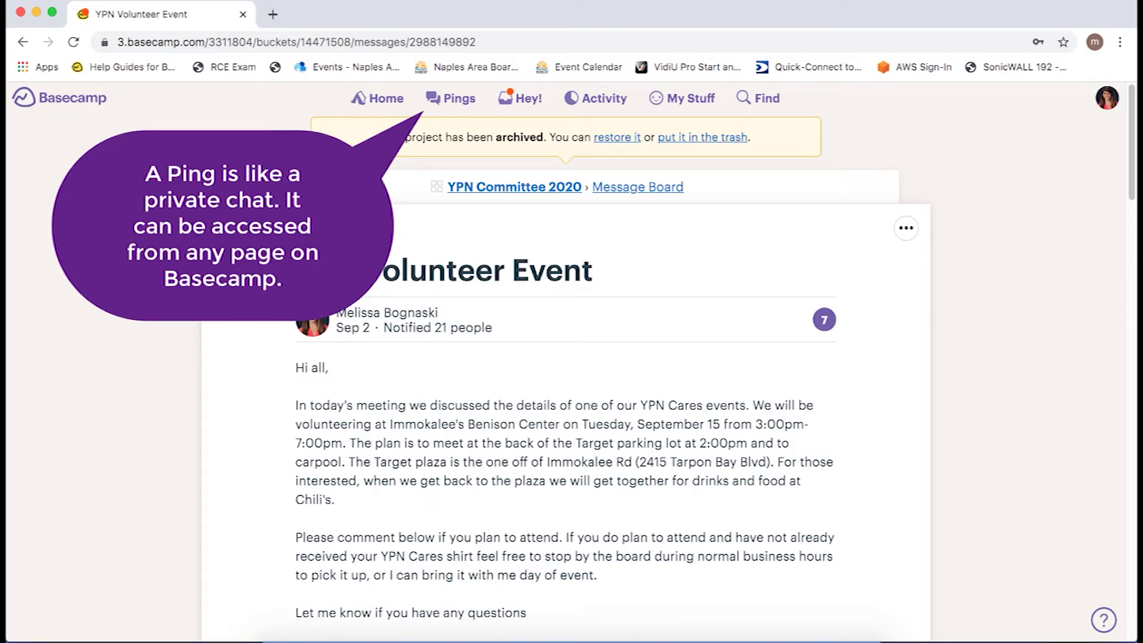
- Ping a committee member with a greeting by name and 'This is a test. :)'
{"action": "left_click", "coordinate": [463, 102]}
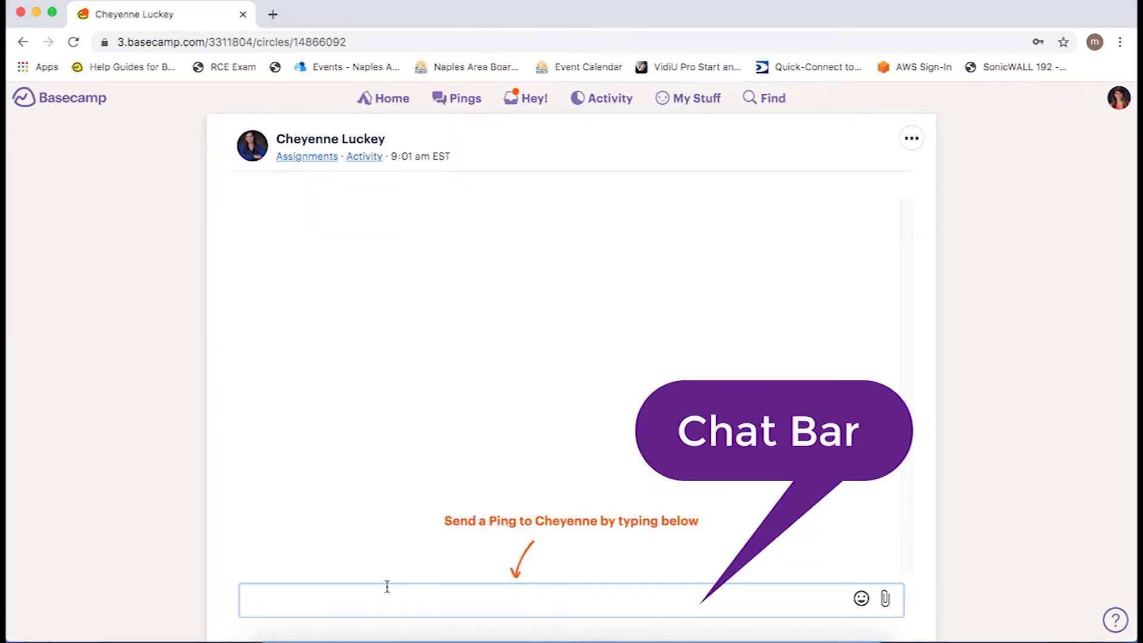
{"action": "type", "text": "Hi Cheyenne! This is a test"}
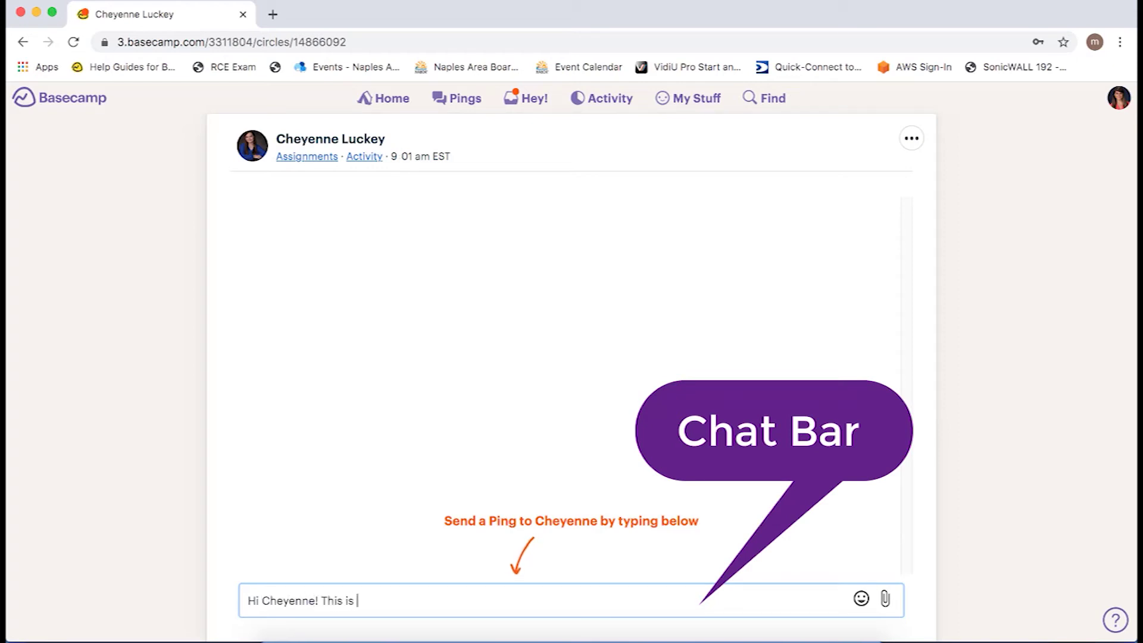
{"action": "type", "text": ". :)"}
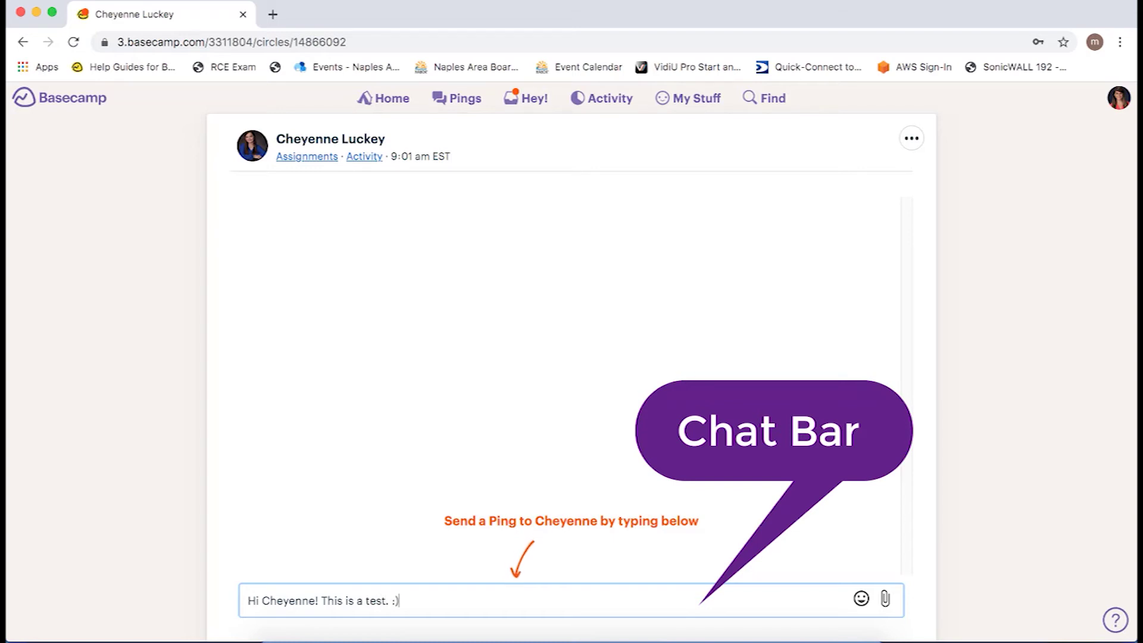
{"action": "key", "text": "Return"}
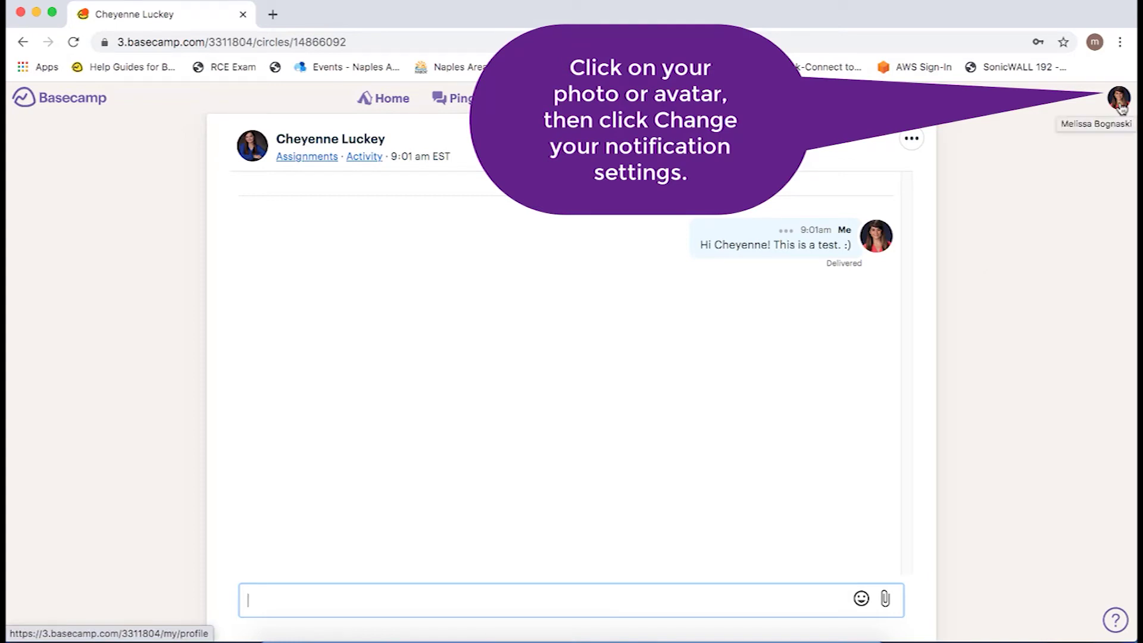
- Open 'Change your notification settings' from the avatar menu and review the options
{"action": "left_click", "coordinate": [1121, 101]}
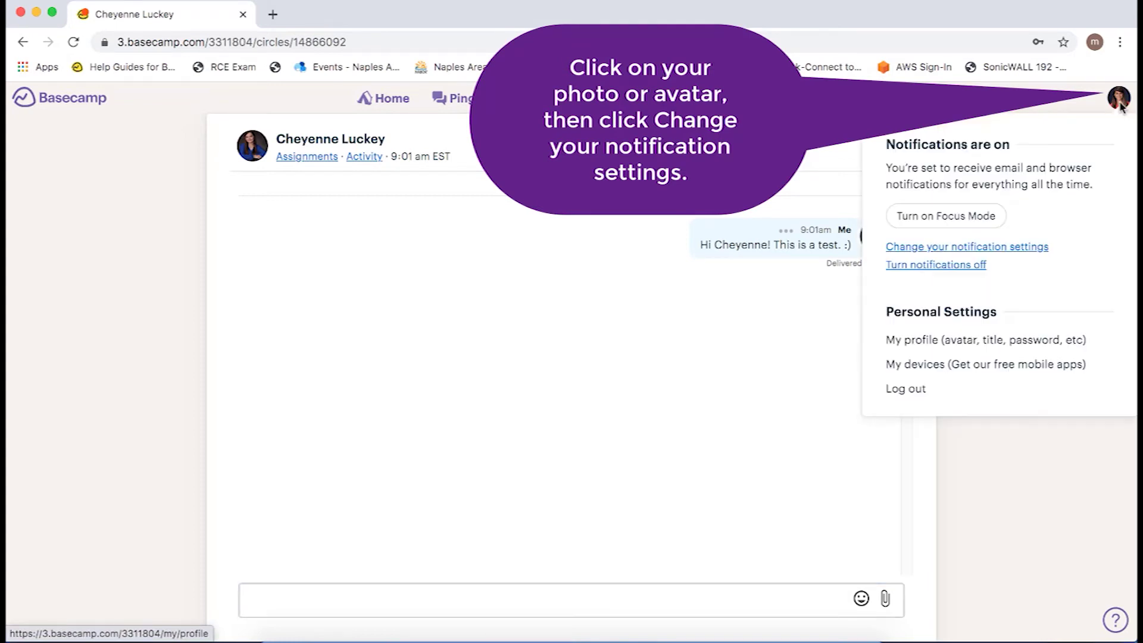
{"action": "left_click", "coordinate": [1015, 249]}
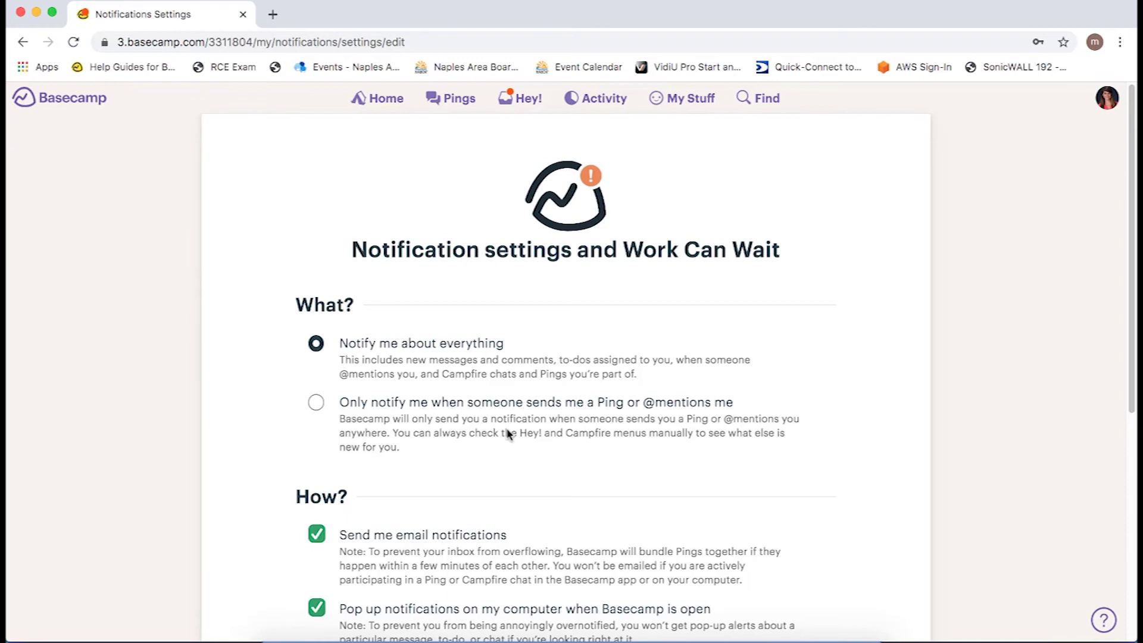
{"action": "scroll", "coordinate": [508, 433], "scroll_direction": "down", "scroll_amount": 3}
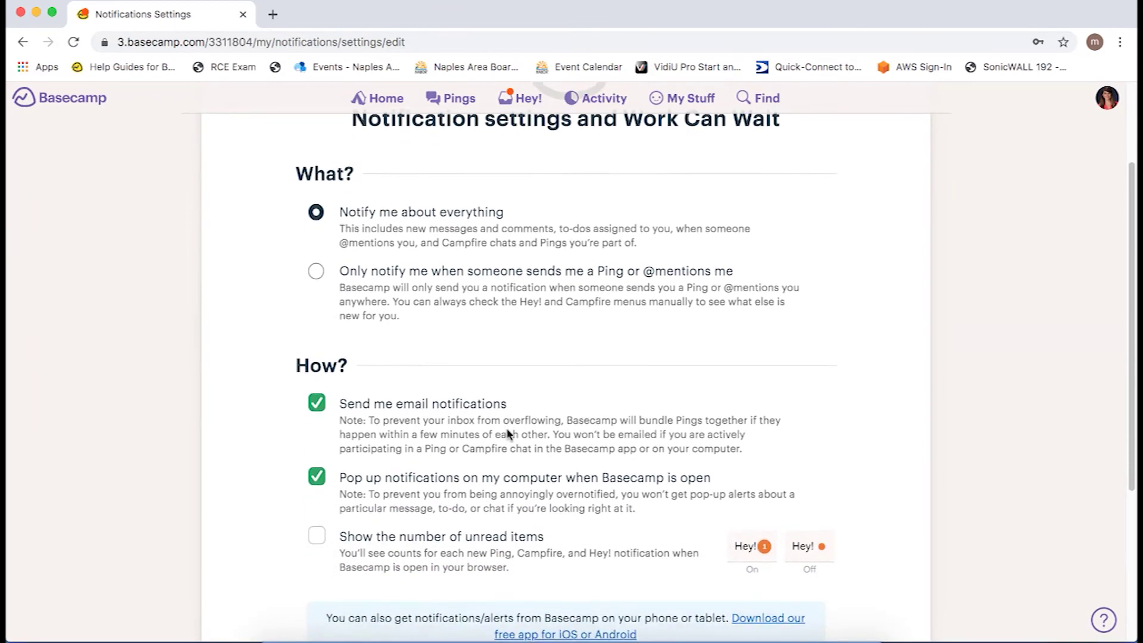
{"action": "scroll", "coordinate": [509, 433], "scroll_direction": "down", "scroll_amount": 3}
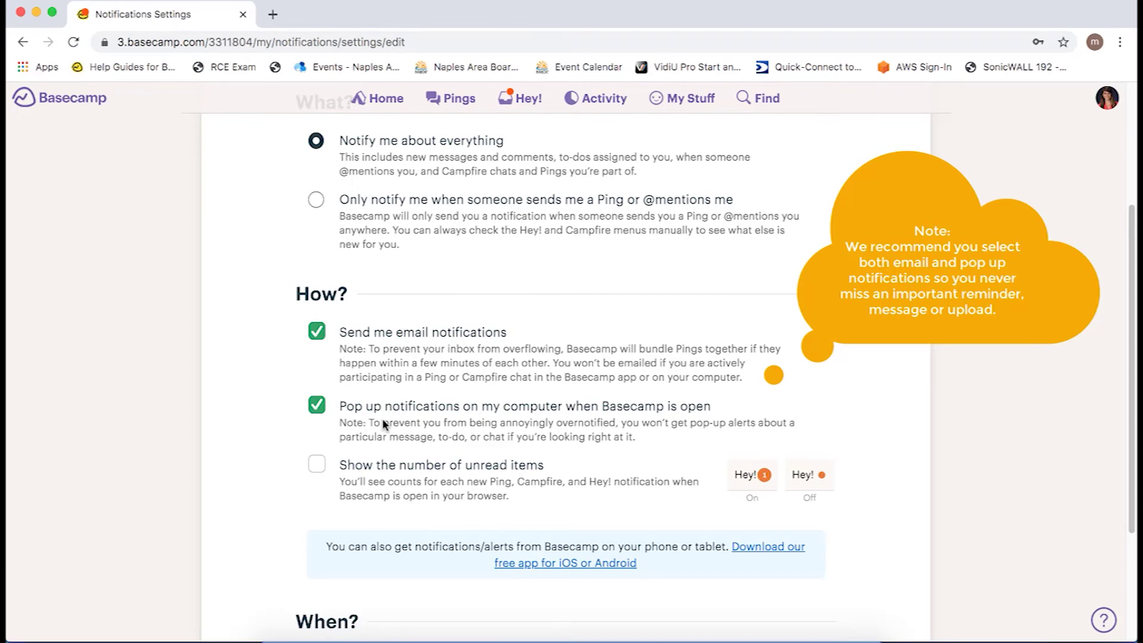
- Choose Work Can Wait (8am–5pm, Monday–Friday, after-hours catch-up) and save the settings
{"action": "scroll", "coordinate": [382, 419], "scroll_direction": "up", "scroll_amount": 1}
{"action": "scroll", "coordinate": [382, 419], "scroll_direction": "down", "scroll_amount": 3}
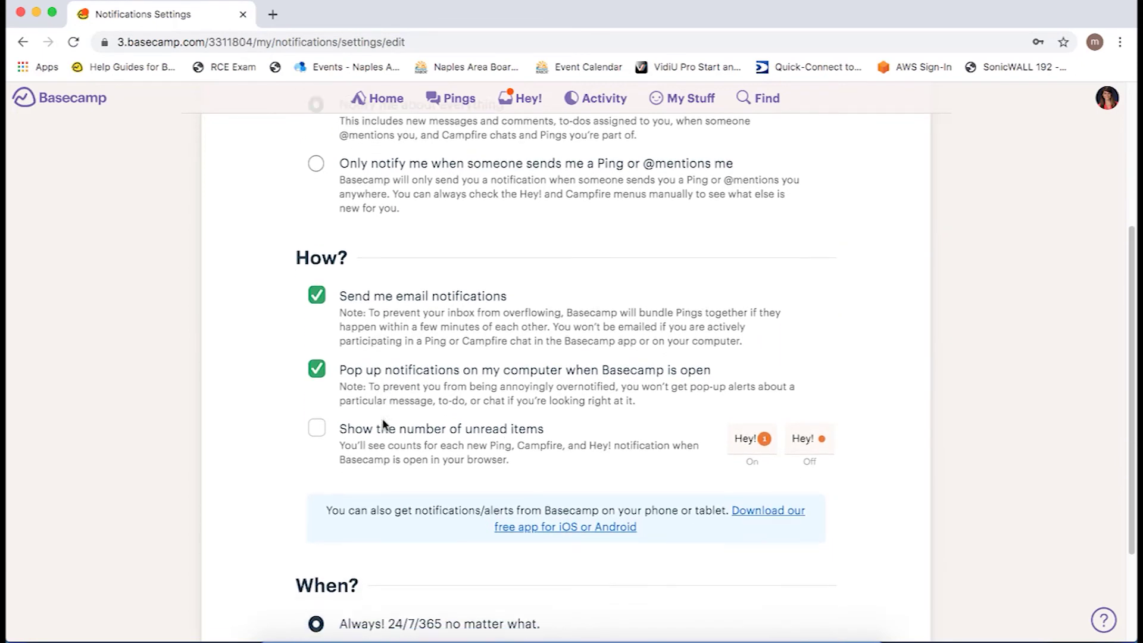
{"action": "scroll", "coordinate": [383, 422], "scroll_direction": "down", "scroll_amount": 3}
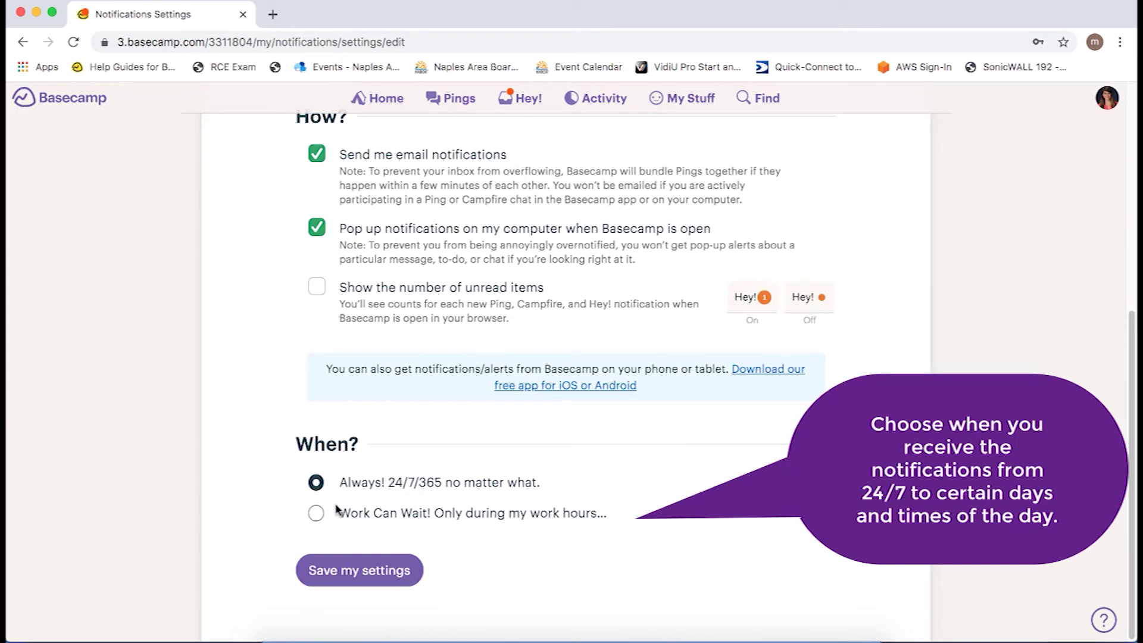
{"action": "left_click", "coordinate": [316, 515]}
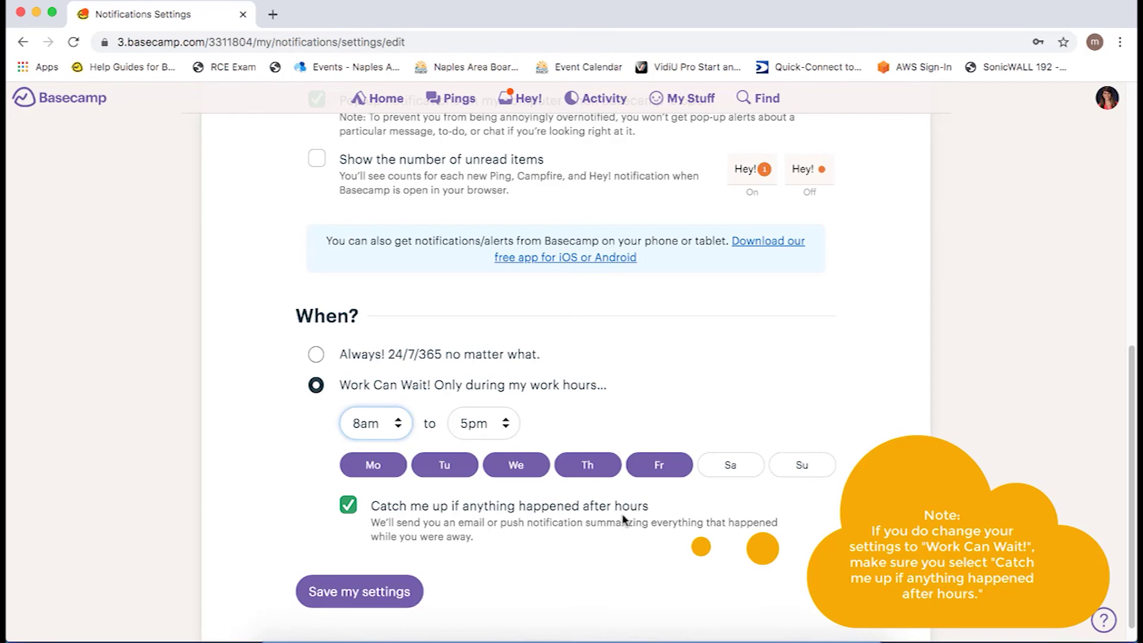
{"action": "left_click", "coordinate": [365, 597]}
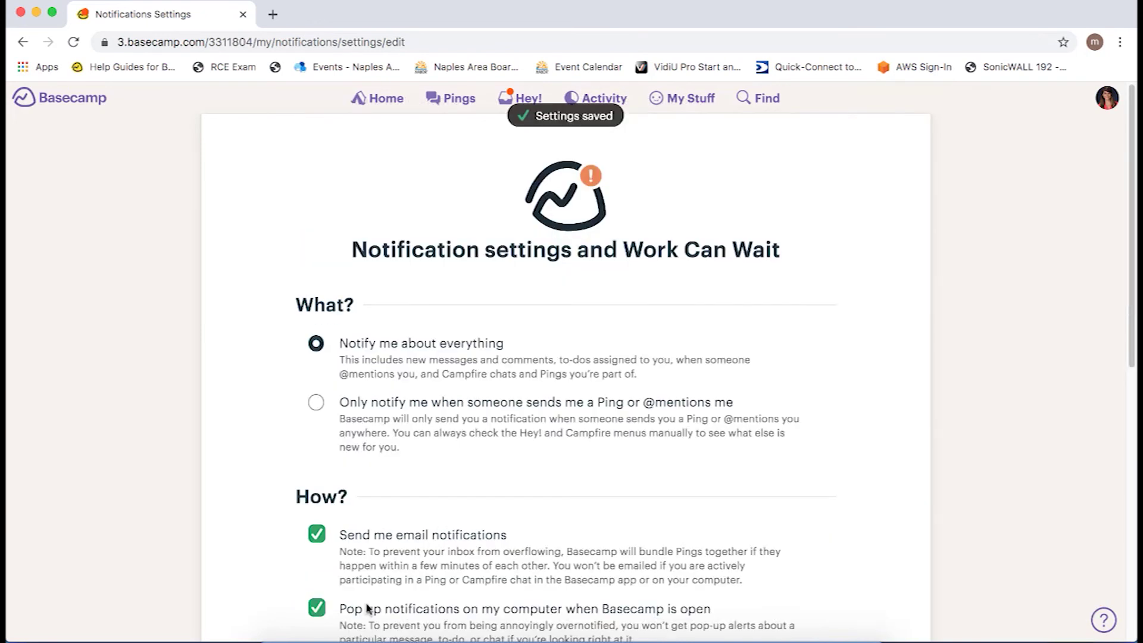